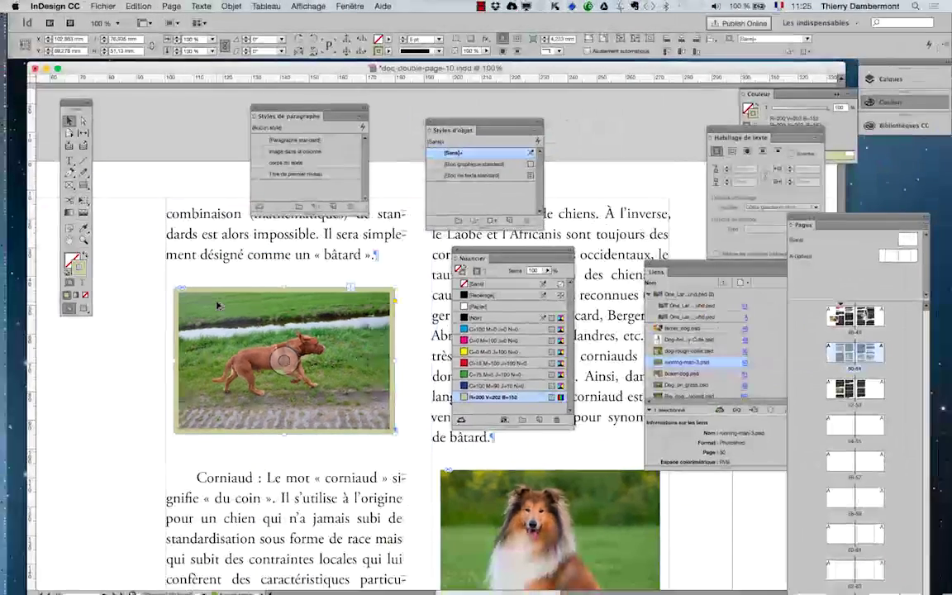
# Apply an Ombre portée effect with its default settings to the running dog image and deselect it.
pyautogui.click(229, 7)
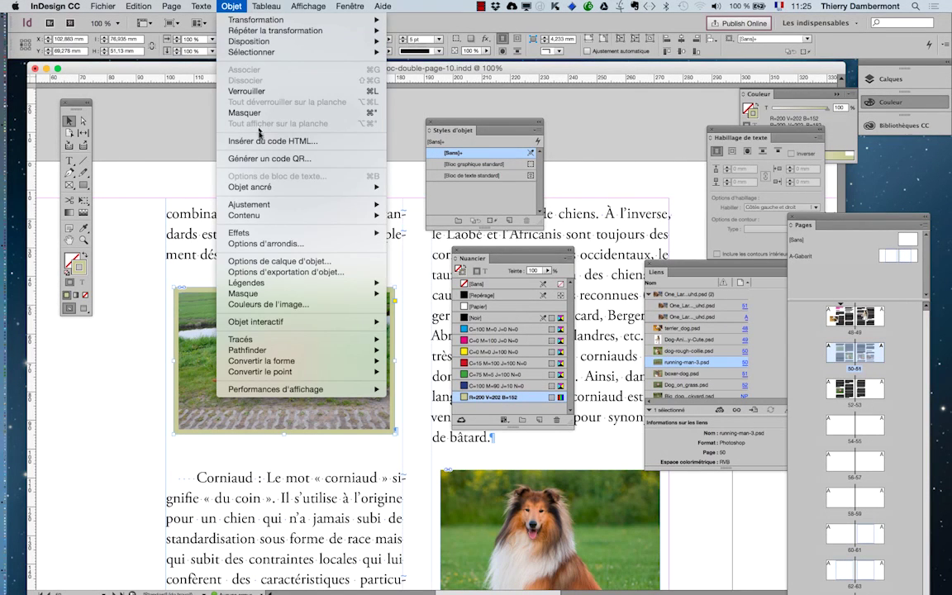
pyautogui.moveTo(259, 235)
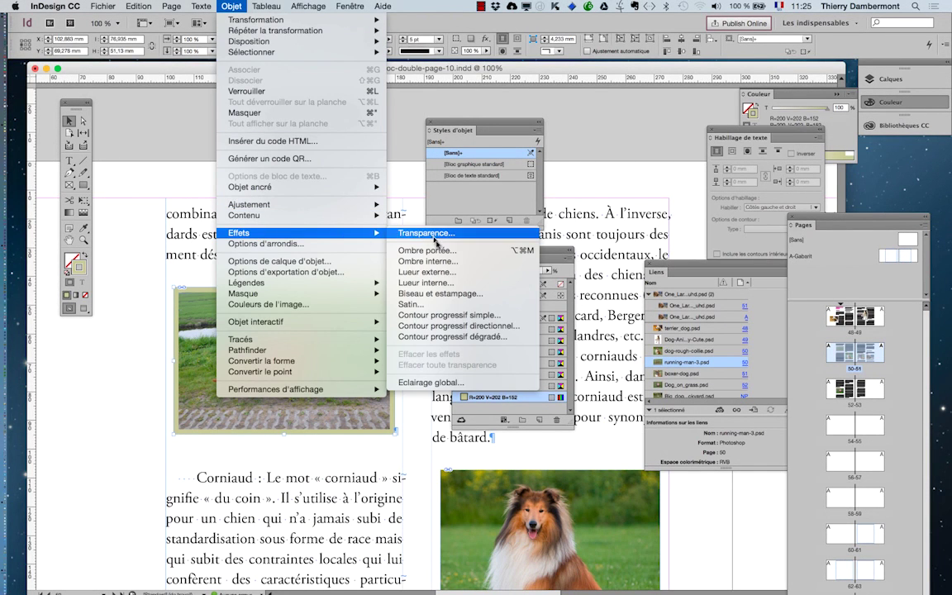
pyautogui.click(463, 252)
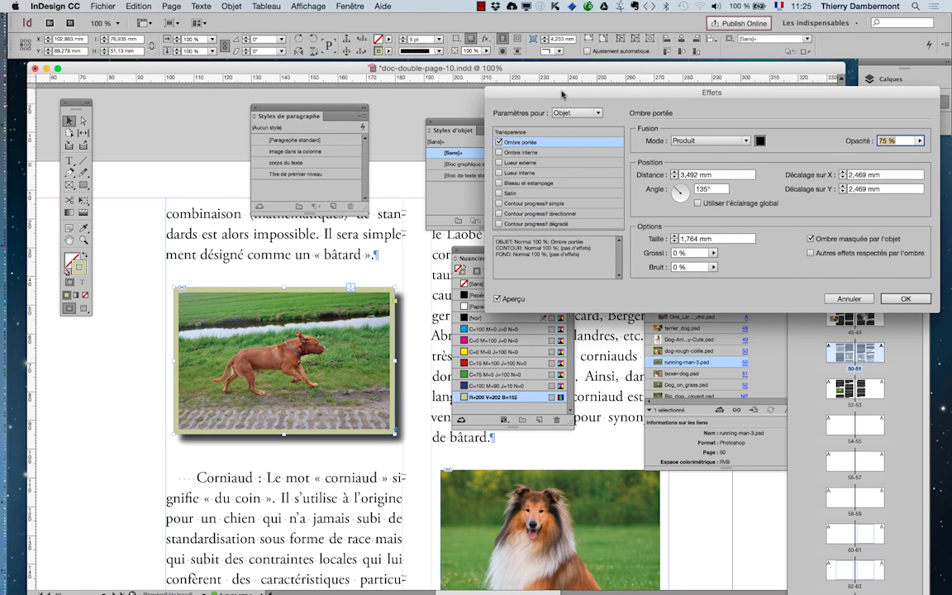
pyautogui.moveTo(568, 24); pyautogui.dragTo(495, 132)
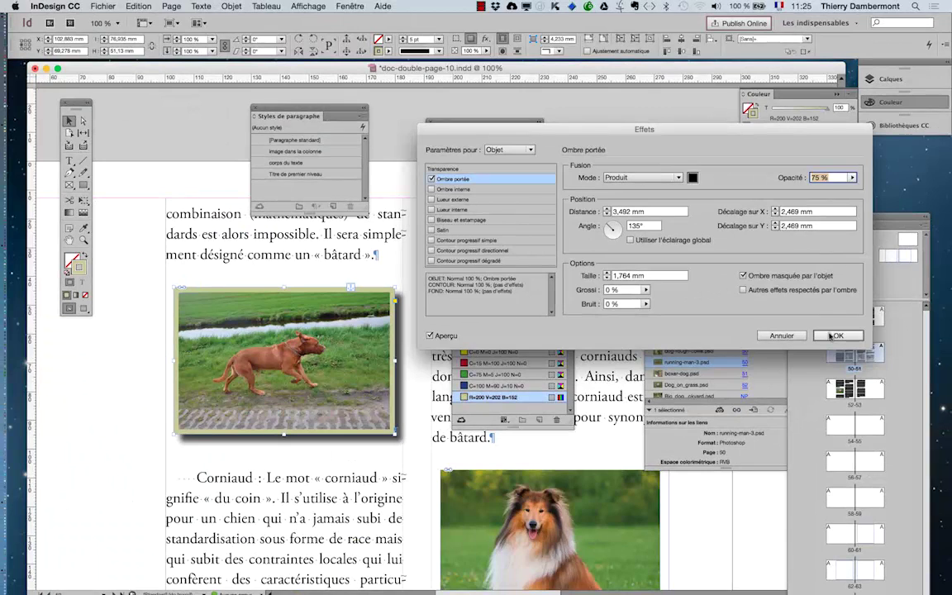
pyautogui.click(838, 336)
pyautogui.click(114, 428)
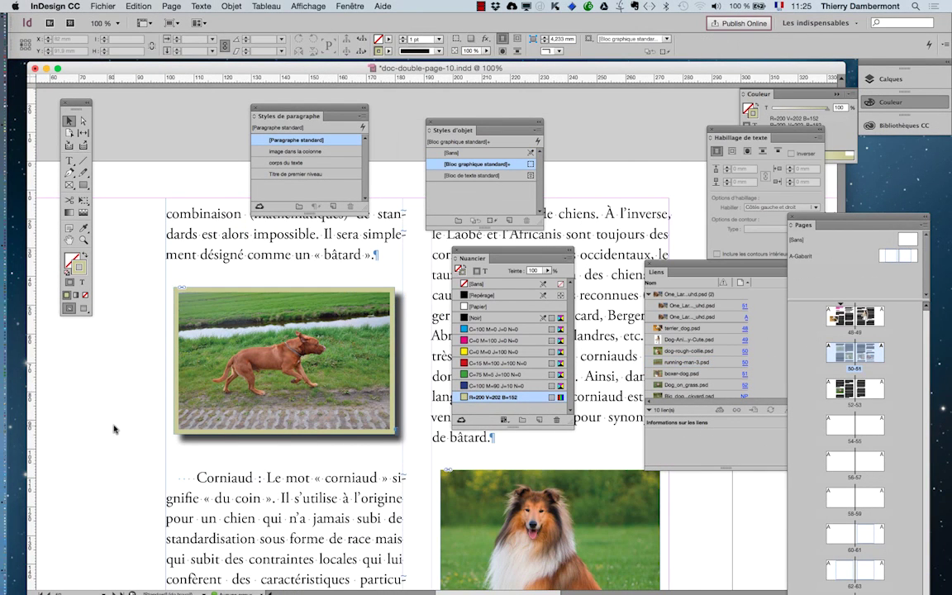
# Reselect the running dog image and open its Transparence effect settings.
pyautogui.press('super+minus')
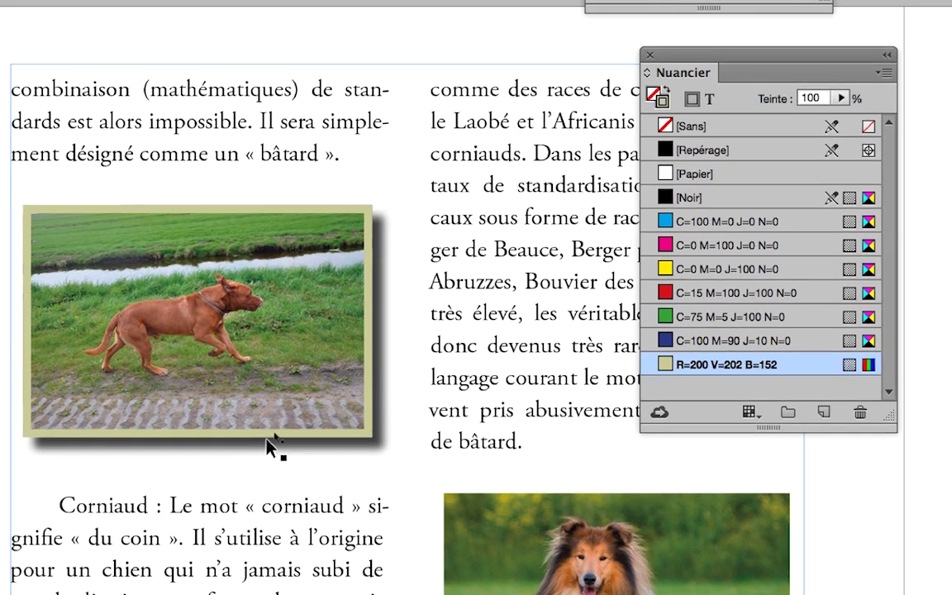
pyautogui.click(289, 409)
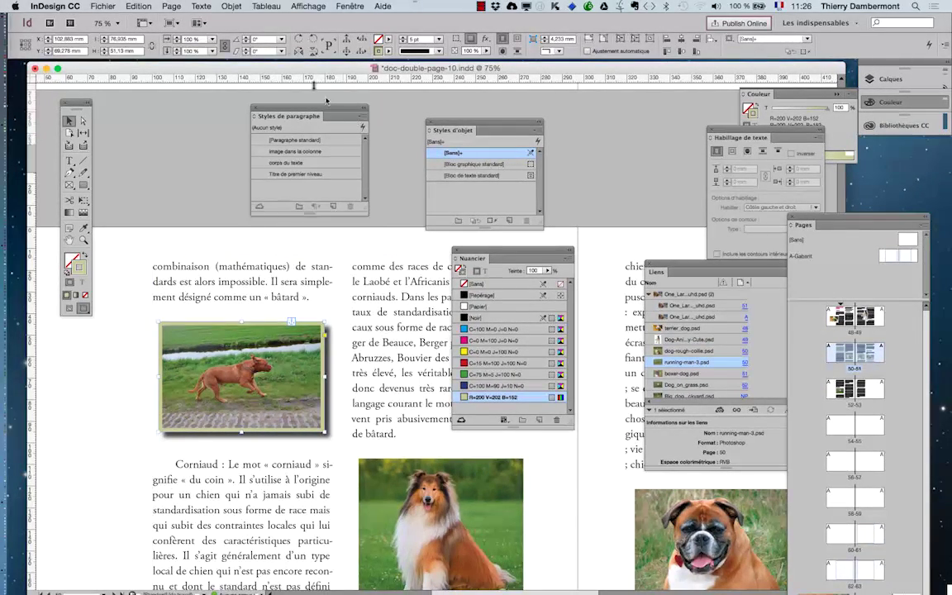
pyautogui.click(231, 6)
pyautogui.moveTo(297, 233)
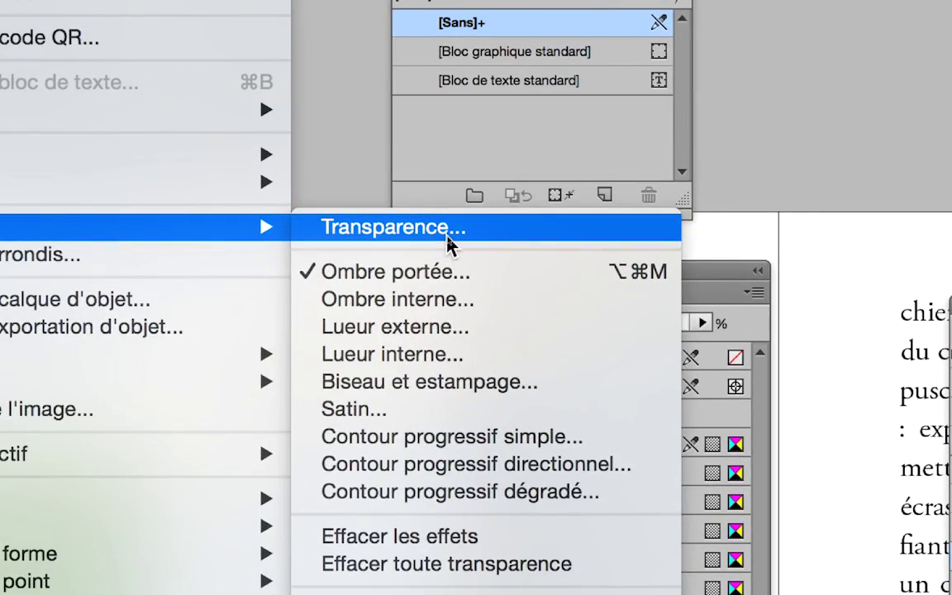
pyautogui.click(447, 236)
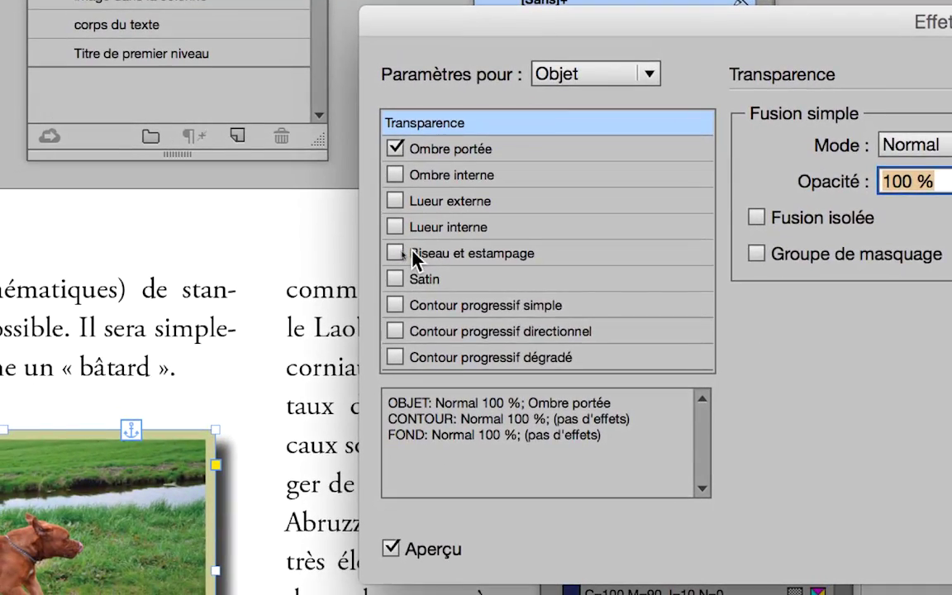
# Try the Biseau et estampage effect on the whole object, toggling it to compare the image with and without it.
pyautogui.click(410, 253)
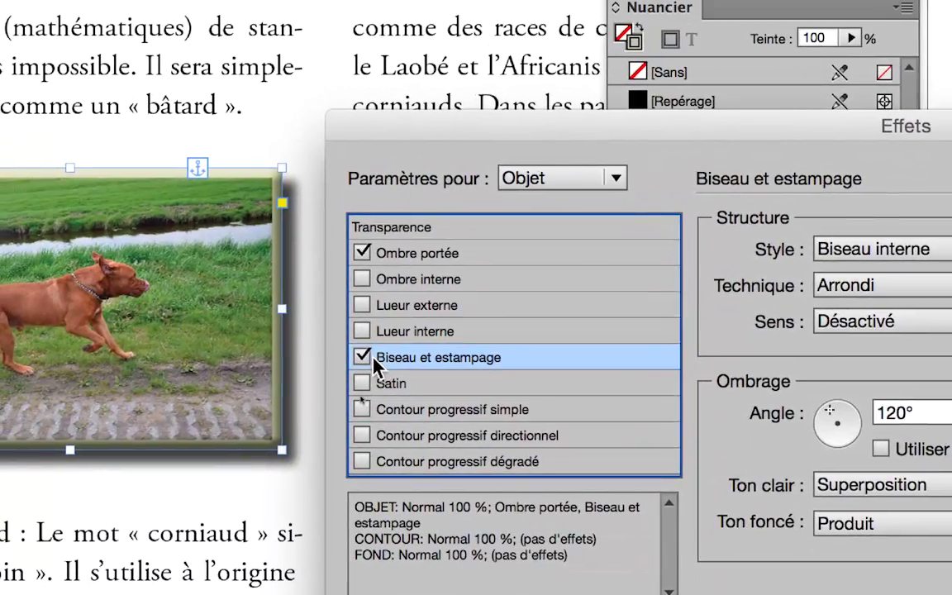
pyautogui.click(371, 357)
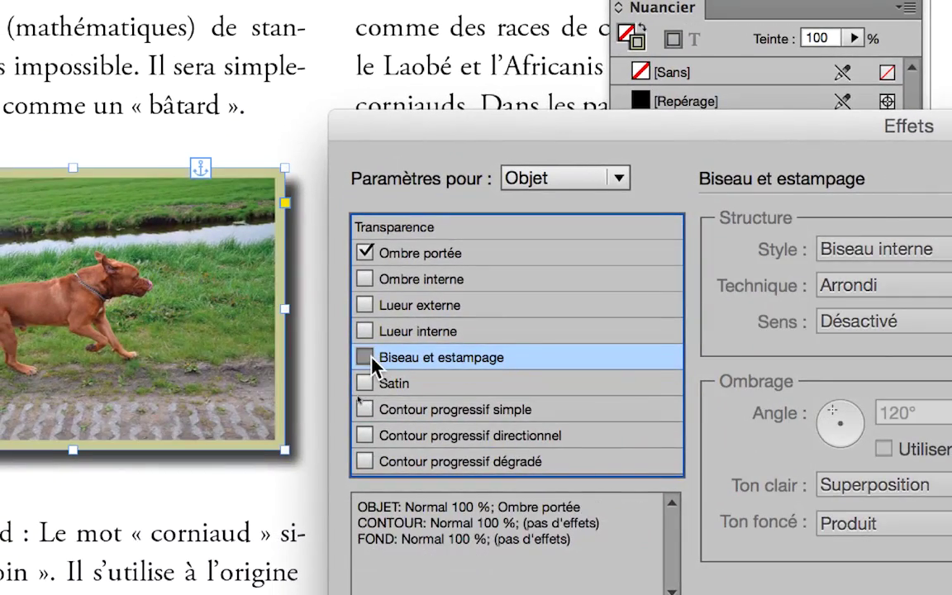
pyautogui.click(371, 357)
pyautogui.click(369, 356)
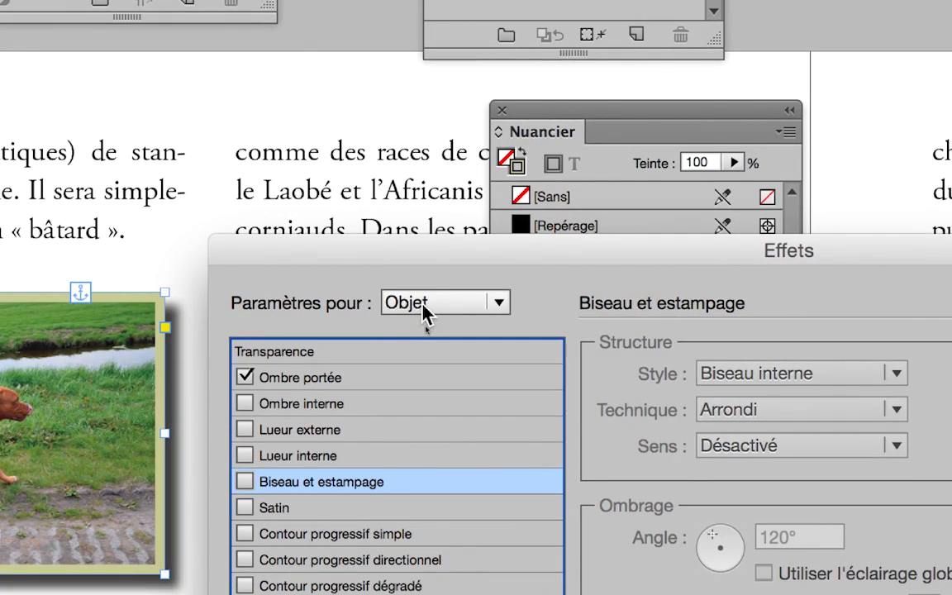
# Enable Biseau et estampage for the Contour of the dog image only, with a size of 1 mm.
pyautogui.click(424, 307)
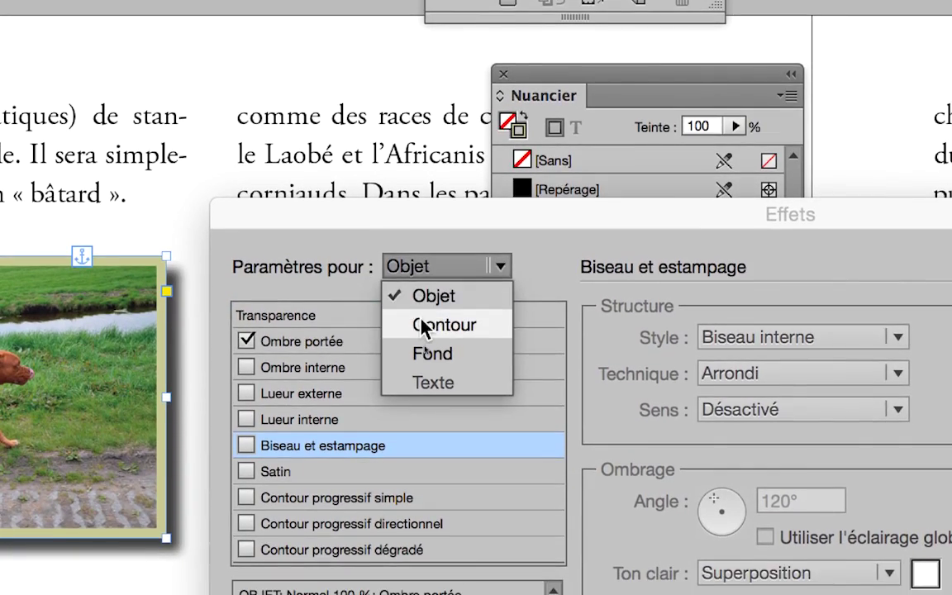
pyautogui.click(425, 361)
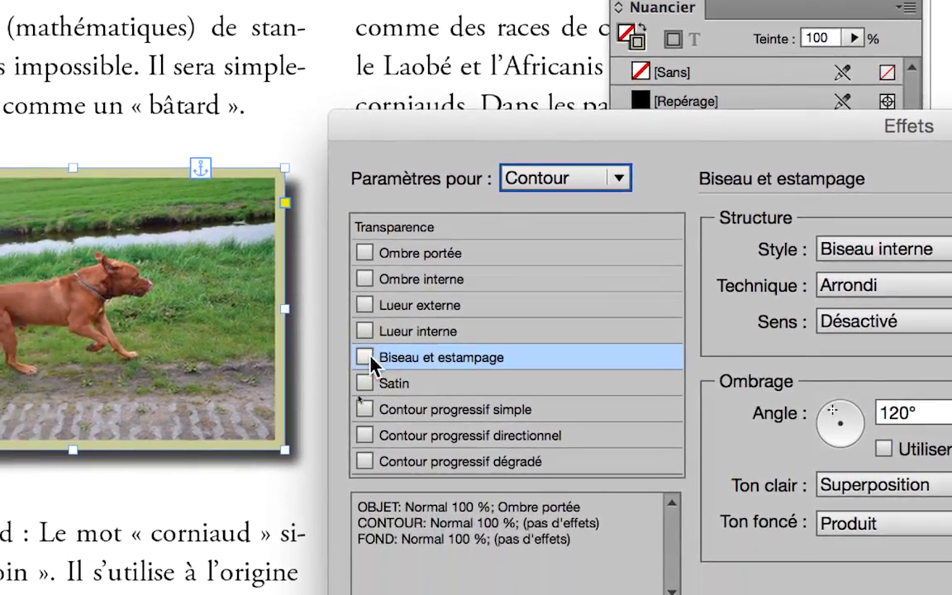
pyautogui.click(247, 445)
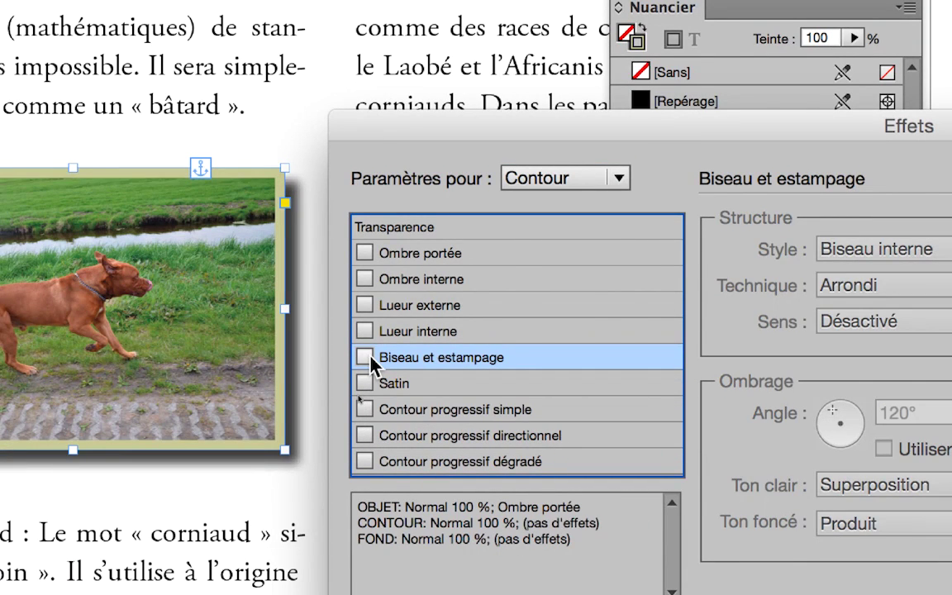
pyautogui.click(370, 353)
pyautogui.click(370, 352)
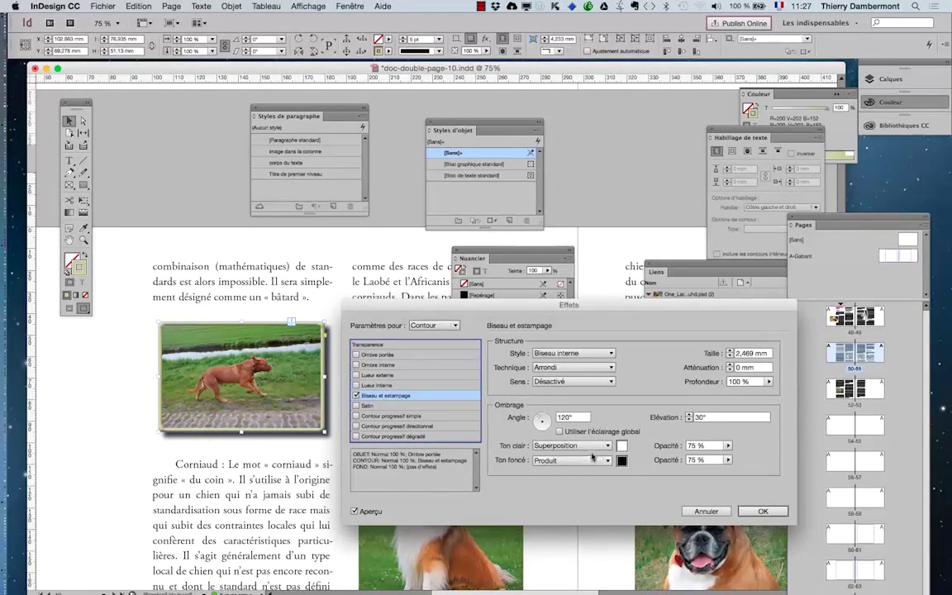
pyautogui.click(729, 357)
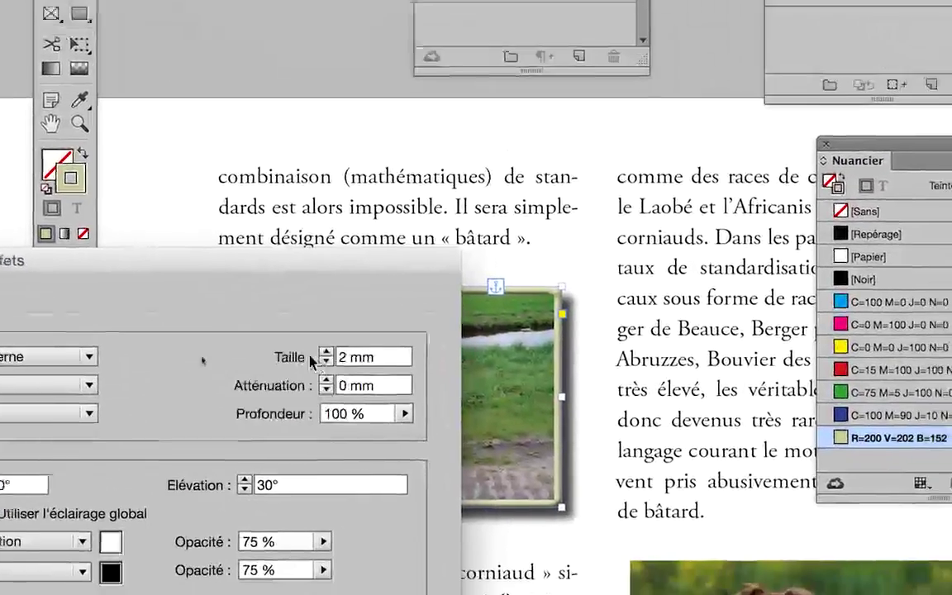
pyautogui.click(325, 436)
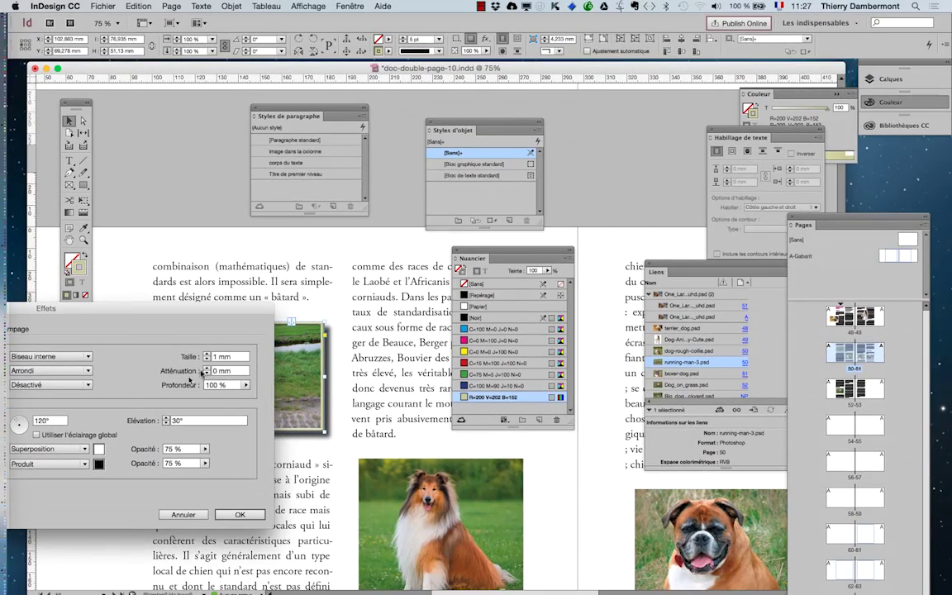
pyautogui.moveTo(101, 308); pyautogui.dragTo(721, 205)
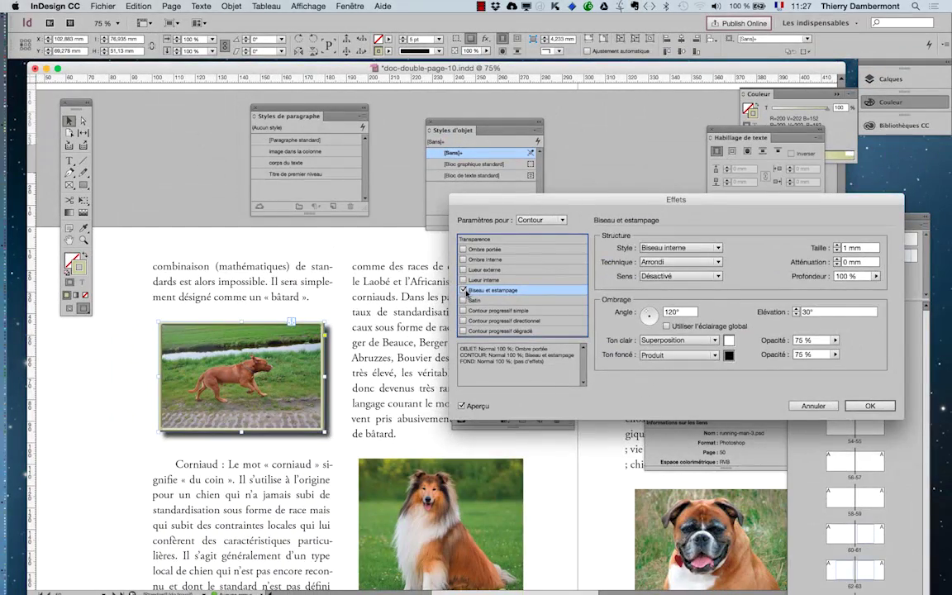
# Move the Biseau et estampage effect from the Contour to the whole Objet, with a size of 1 mm.
pyautogui.click(465, 290)
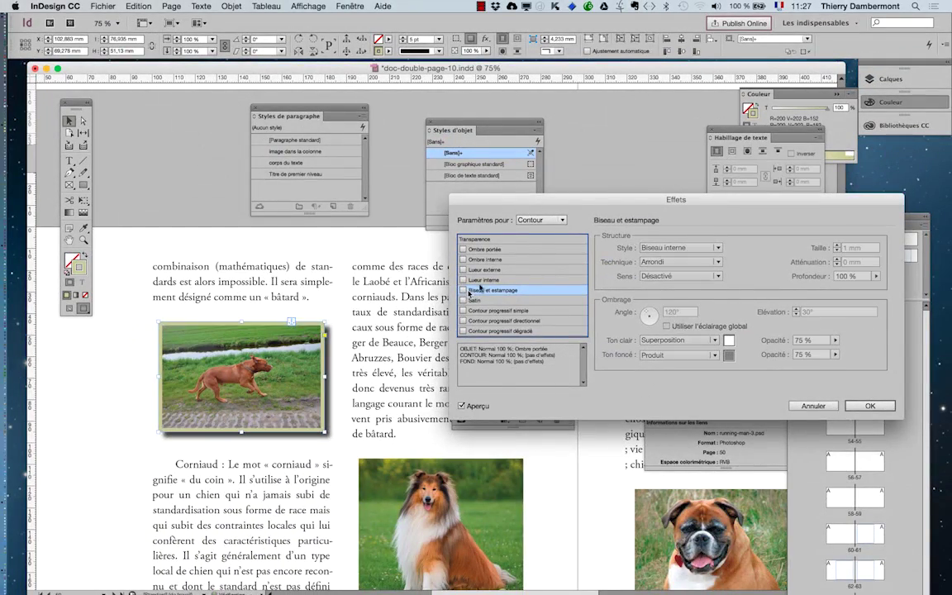
pyautogui.click(541, 219)
pyautogui.click(541, 220)
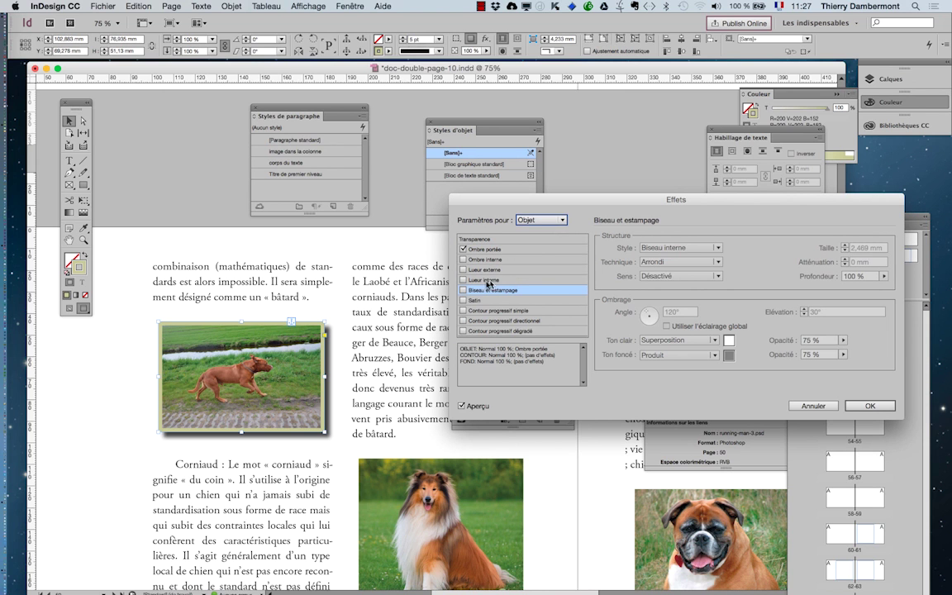
pyautogui.click(463, 290)
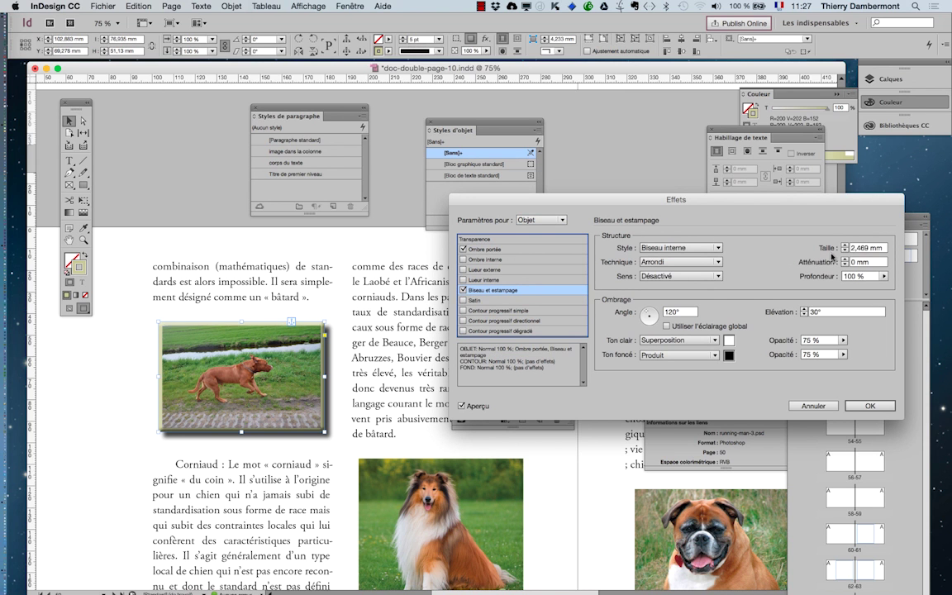
pyautogui.click(844, 250)
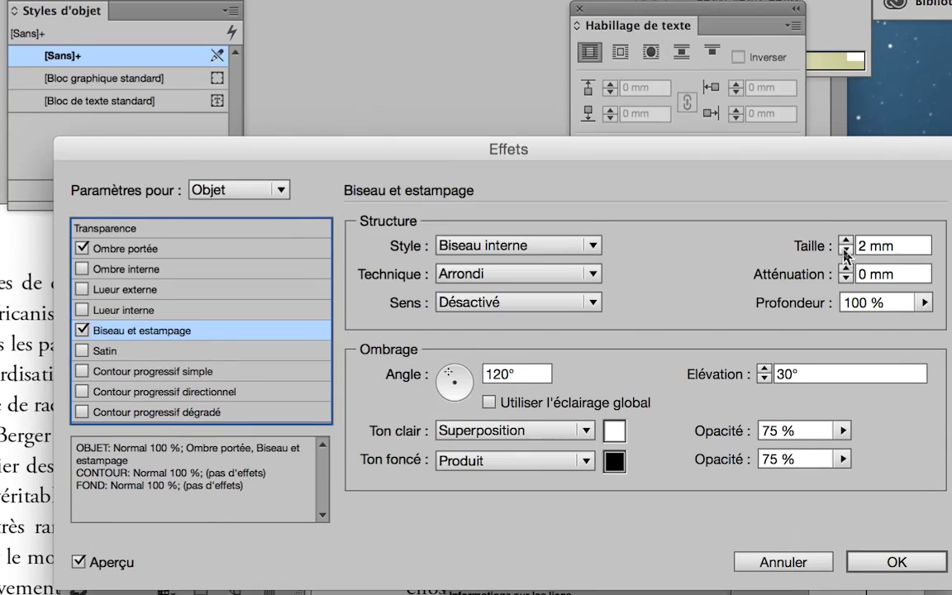
pyautogui.click(844, 250)
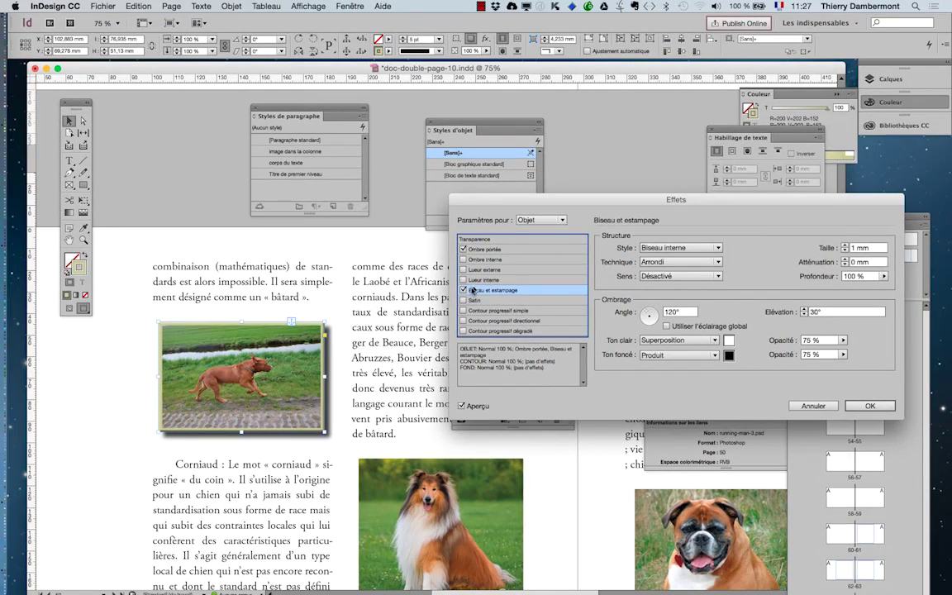
# Disable Biseau et estampage for the Objet and enable it again for the Contour.
pyautogui.click(465, 290)
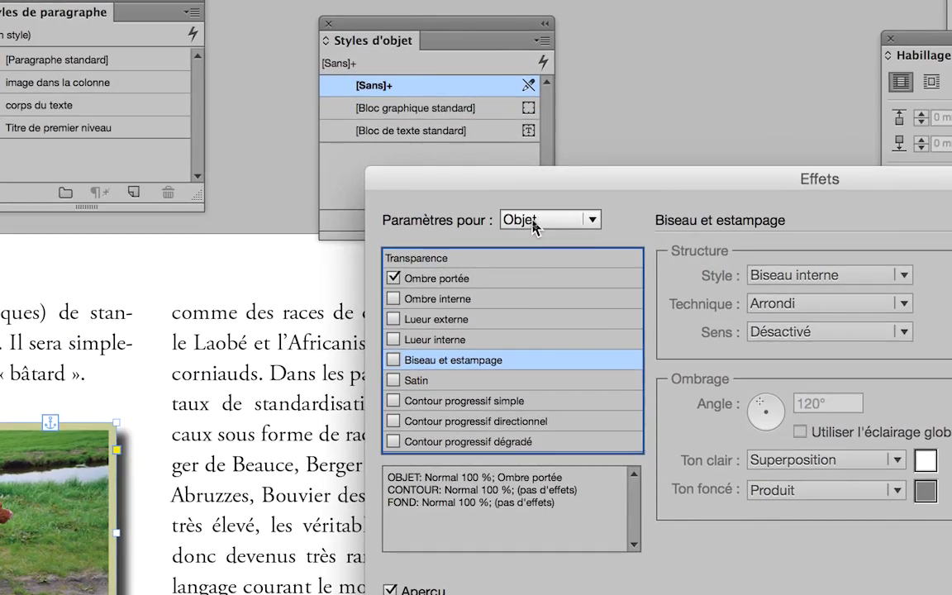
pyautogui.click(533, 219)
pyautogui.press('Escape')
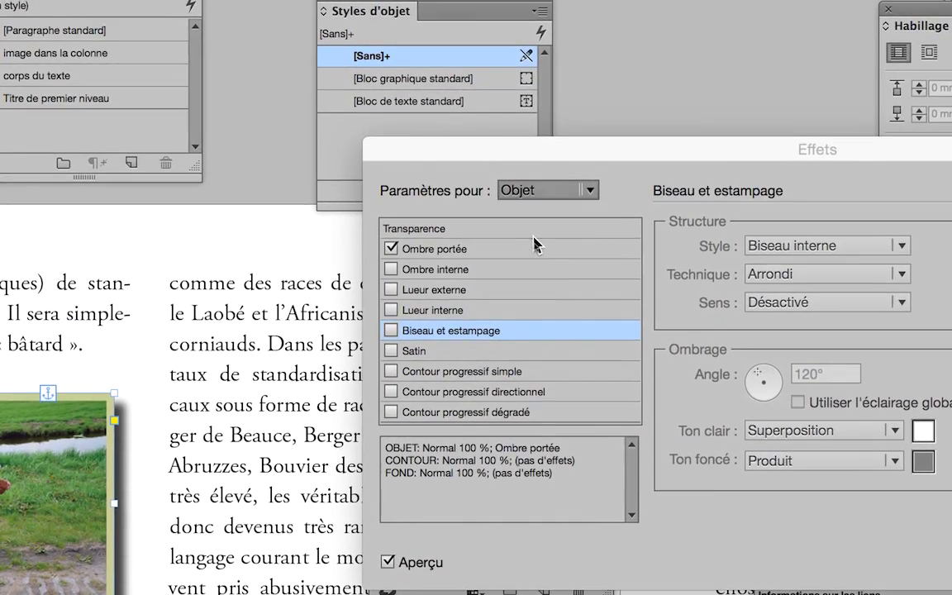
pyautogui.click(548, 190)
pyautogui.click(547, 207)
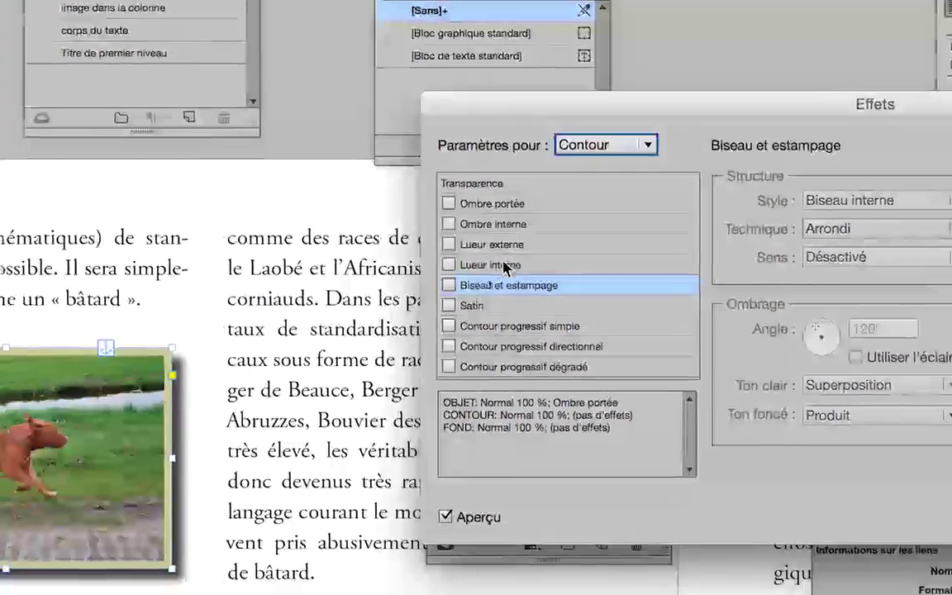
pyautogui.click(391, 330)
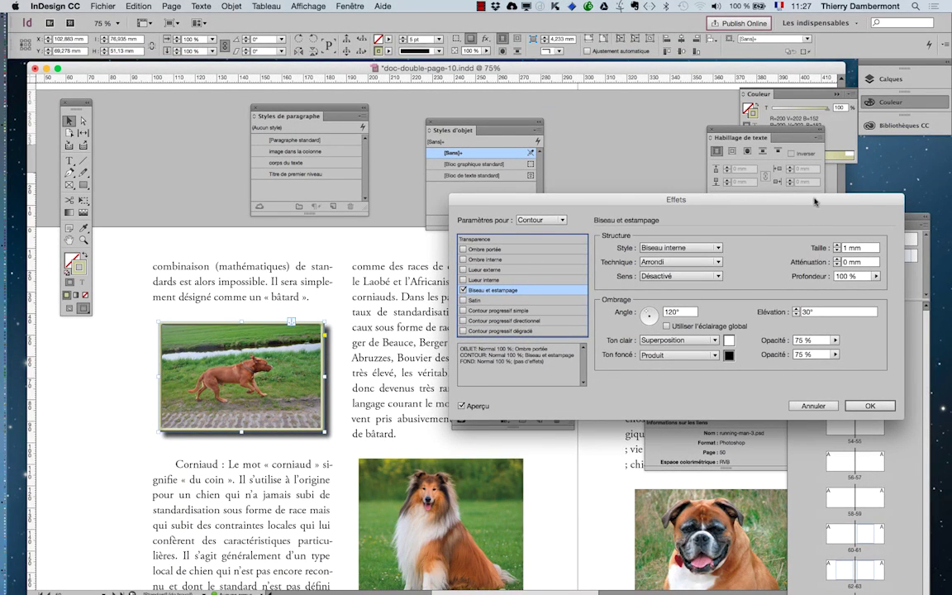
# Set the size of the Contour's Biseau et estampage to 0,5 mm and apply the effects.
pyautogui.moveTo(731, 199); pyautogui.dragTo(698, 197)
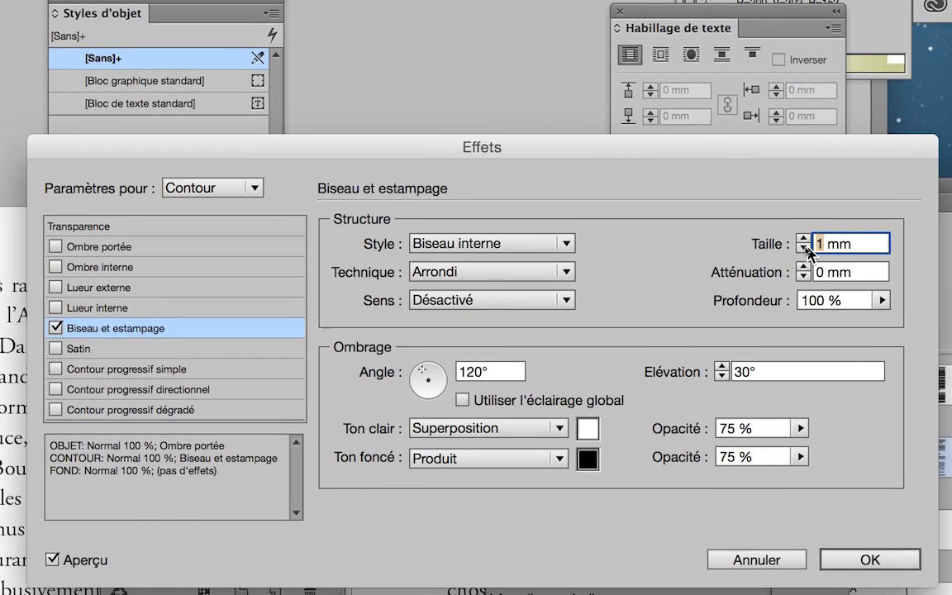
pyautogui.write('0,5')
pyautogui.press('Tab')
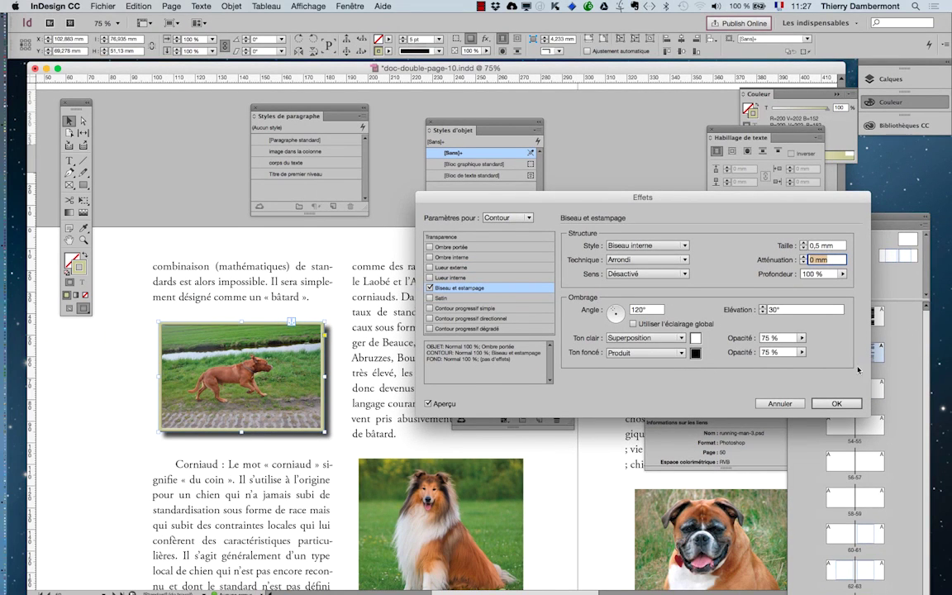
pyautogui.click(836, 403)
# Examine the bevelled contour and drop shadow at the dog image's lower corner, up to 400 % magnification.
pyautogui.press('super+equal')
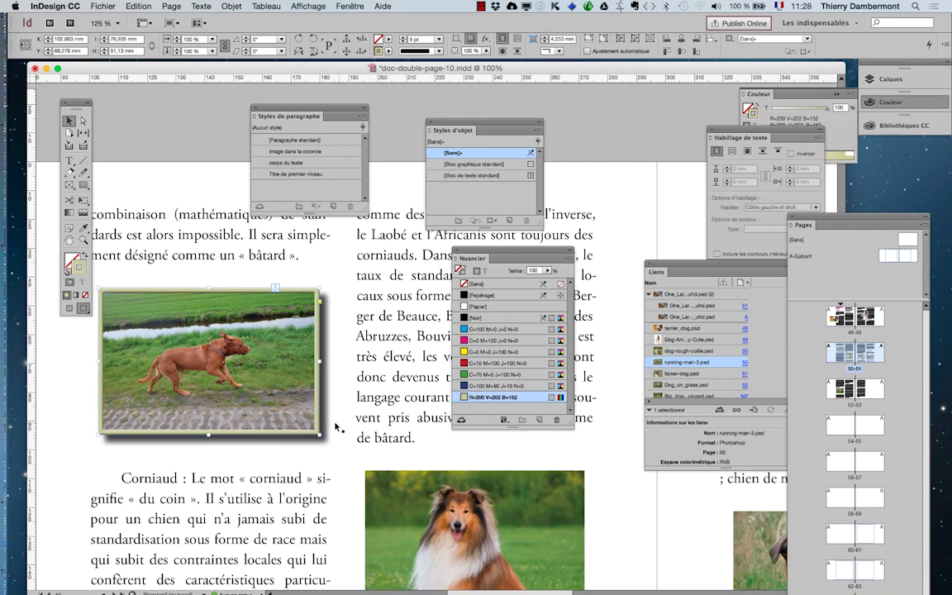
pyautogui.press('super+equal')
pyautogui.press('super+equal')
pyautogui.press('super+equal')
pyautogui.press('super+equal')
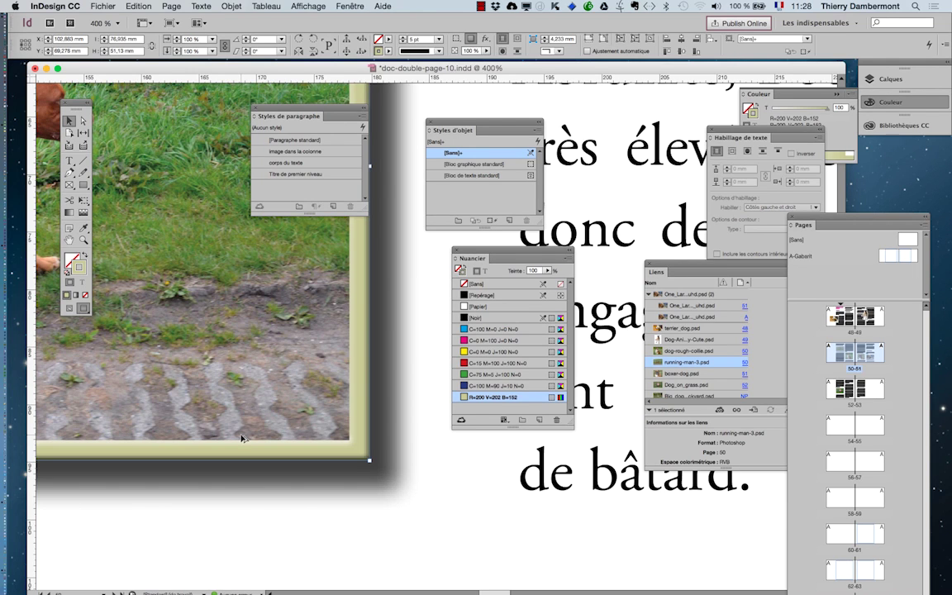
pyautogui.press('super+minus')
pyautogui.press('super+minus')
pyautogui.press('super+minus')
pyautogui.press('super+minus')
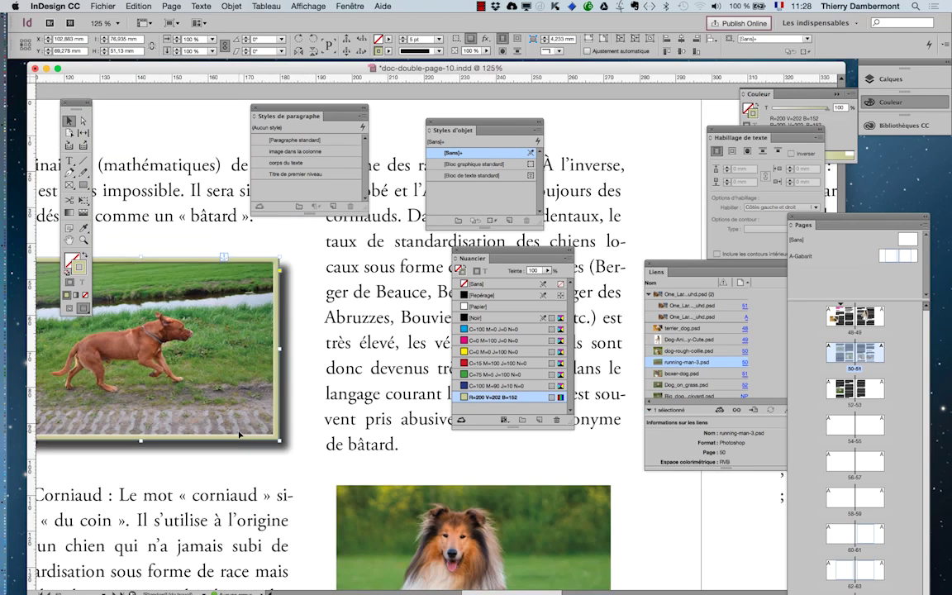
pyautogui.press('super+minus')
pyautogui.scroll(-1, 239, 433)
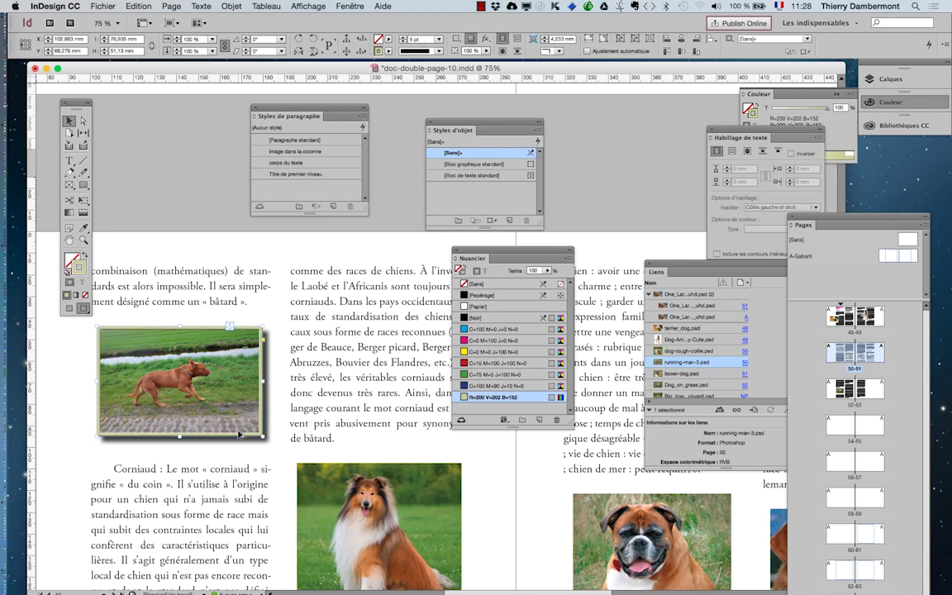
# Save the document as a new version named doc-double-page-11.indd in the ID 20 janvier 2016 folder.
pyautogui.click(104, 5)
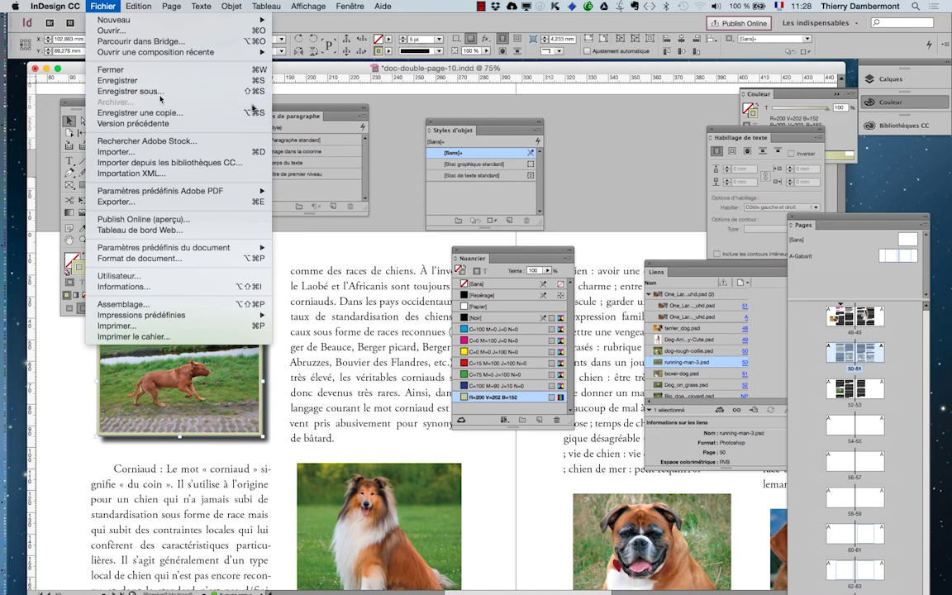
pyautogui.click(227, 90)
pyautogui.click(506, 93)
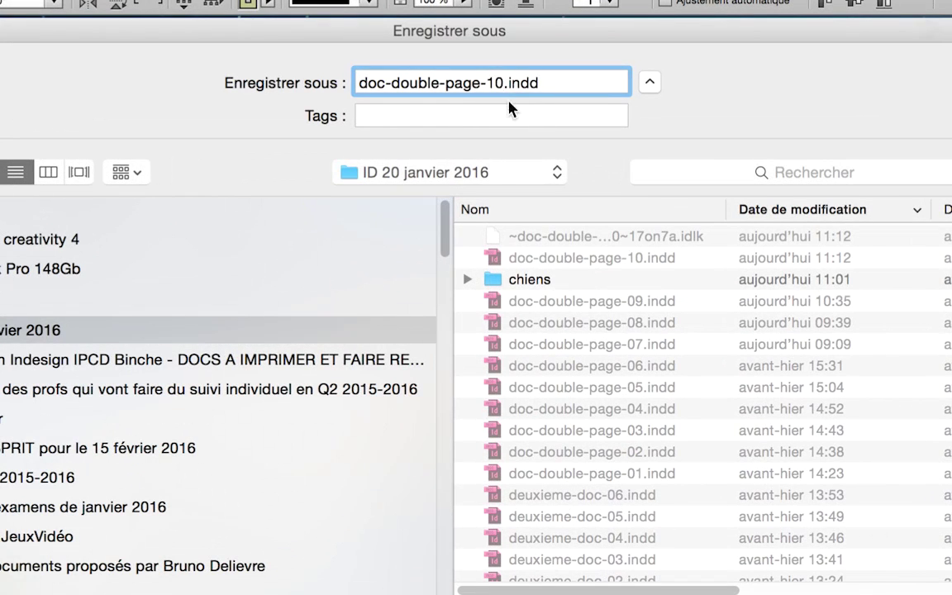
pyautogui.press('BackSpace')
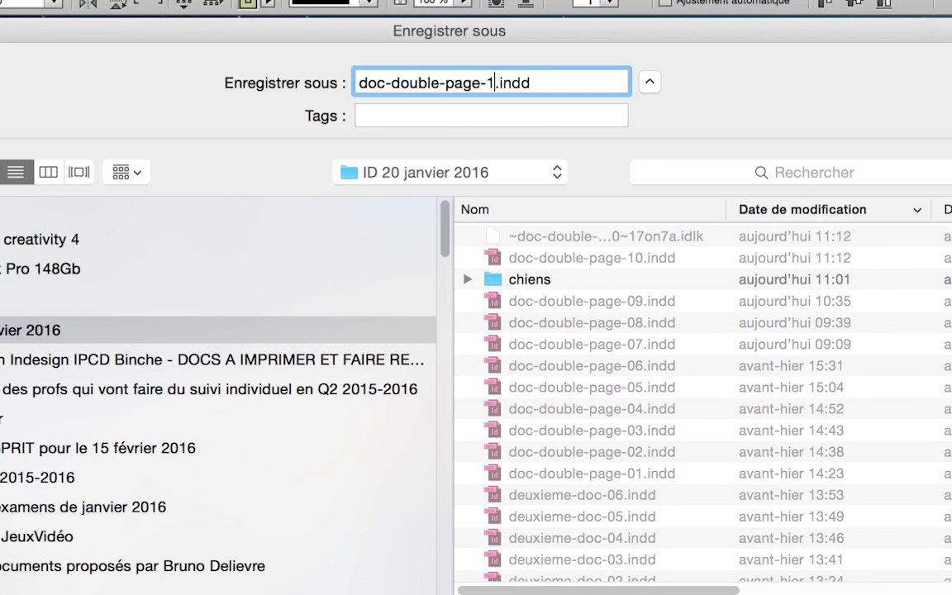
pyautogui.write('1')
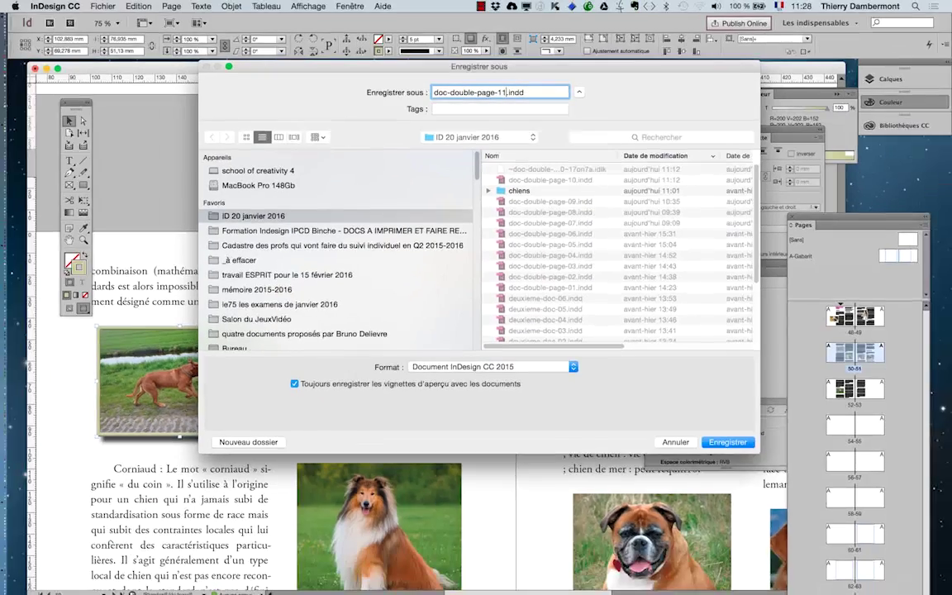
pyautogui.click(726, 442)
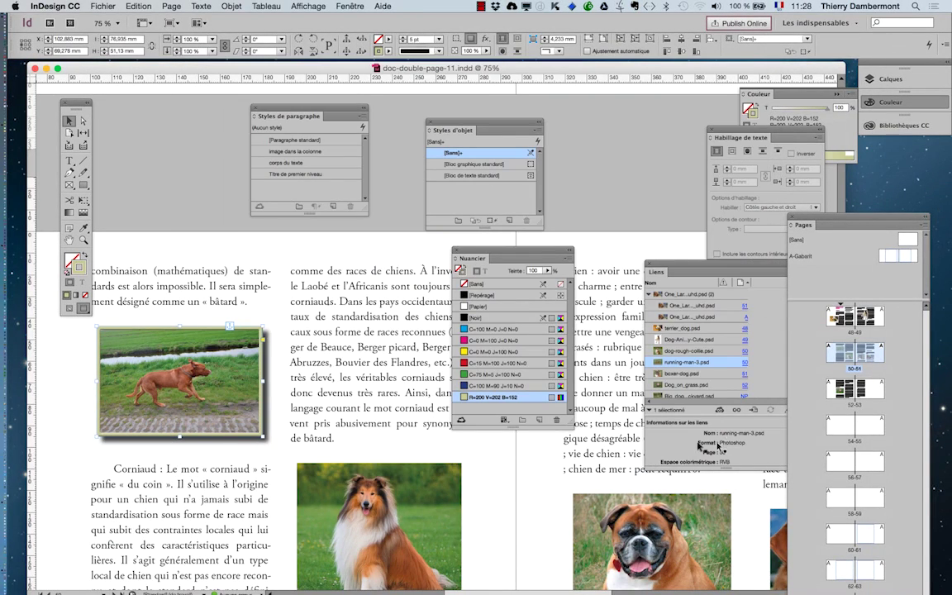